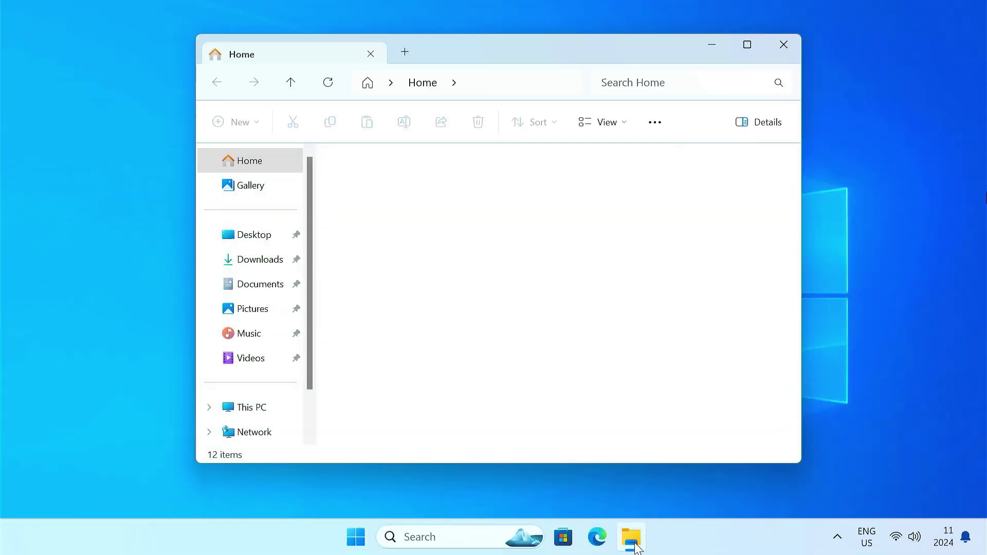
- Show the drives under This PC, where Local Disk (C:) has 171 GB free of 237 GB
click(290, 413)
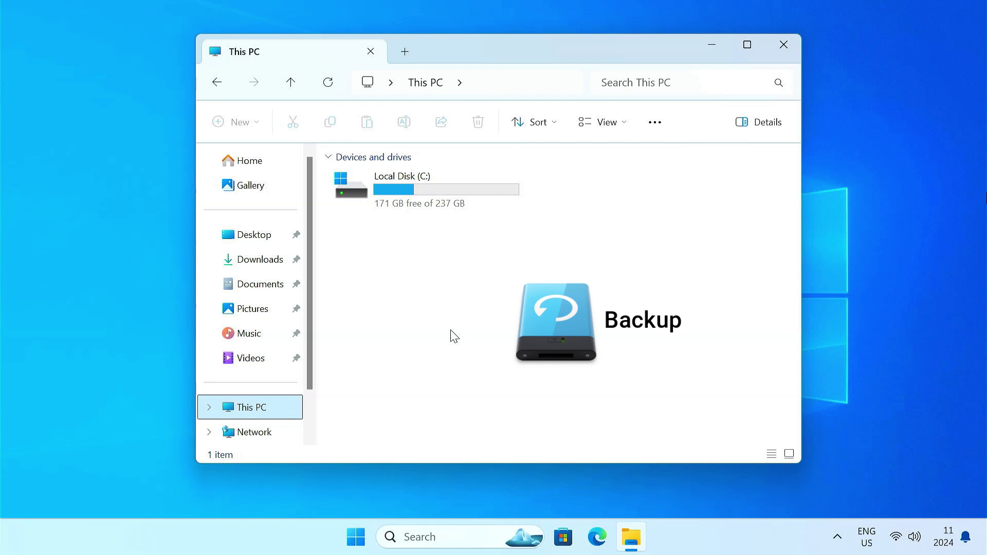
- Close File Explorer and search 'download ubuntu' in Edge to open the Ubuntu Desktop page
click(778, 52)
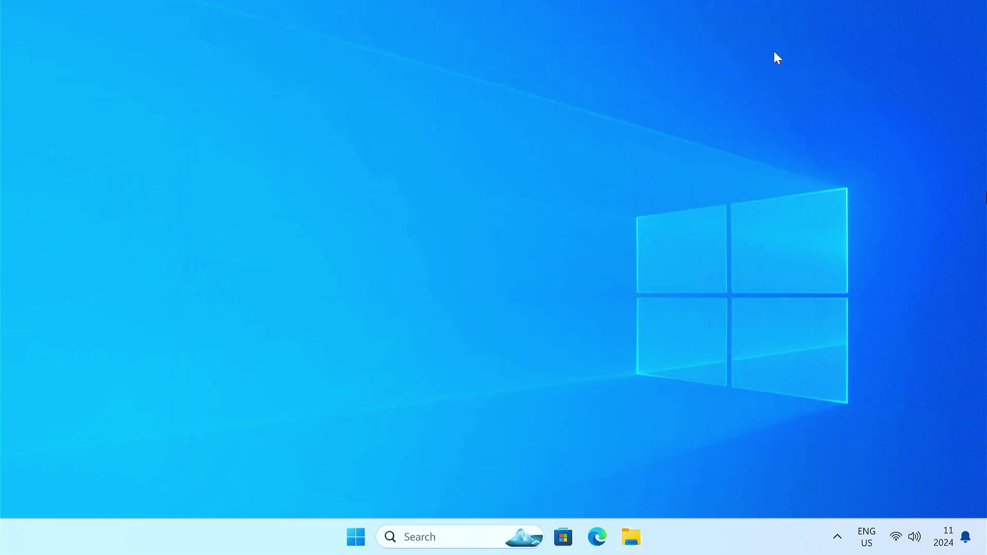
click(605, 538)
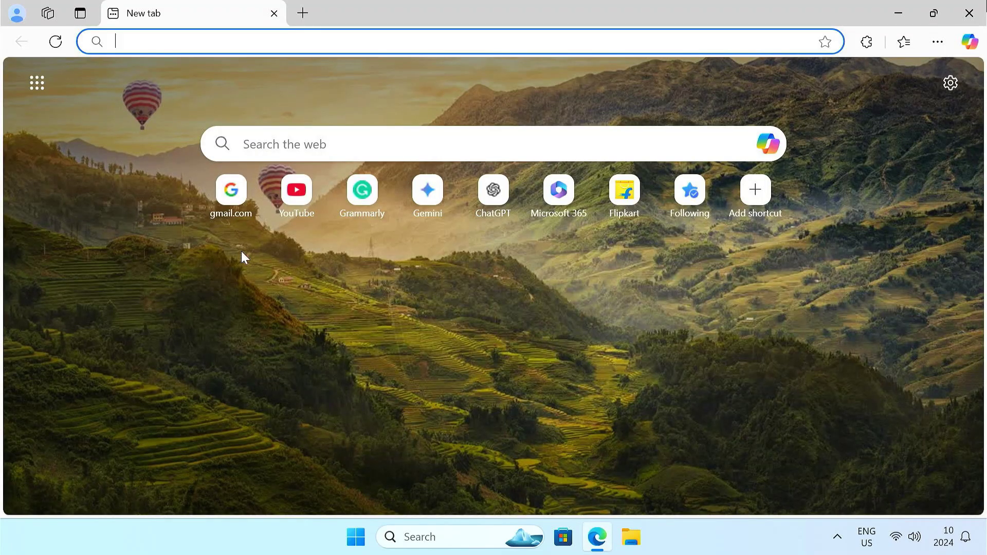
text(download ubuntu)
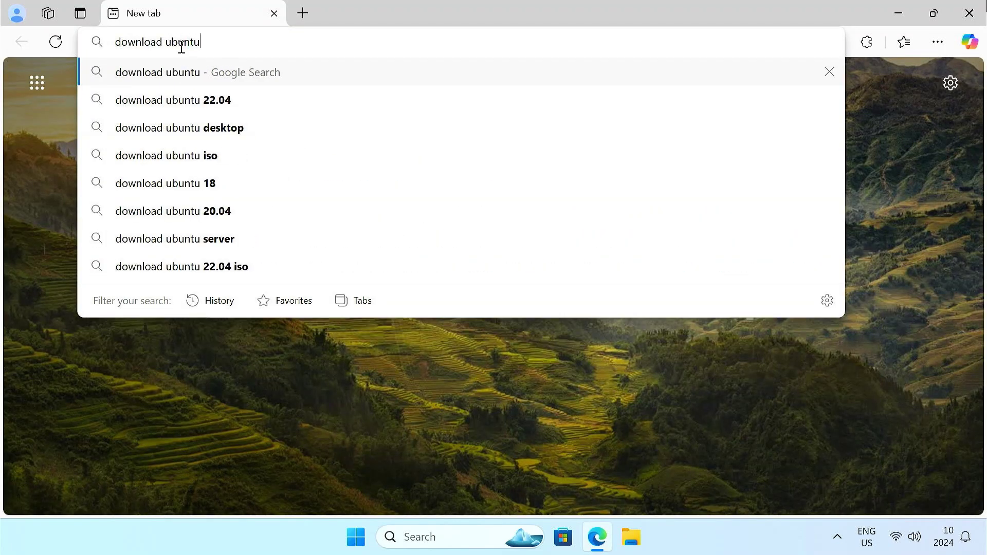
key(Return)
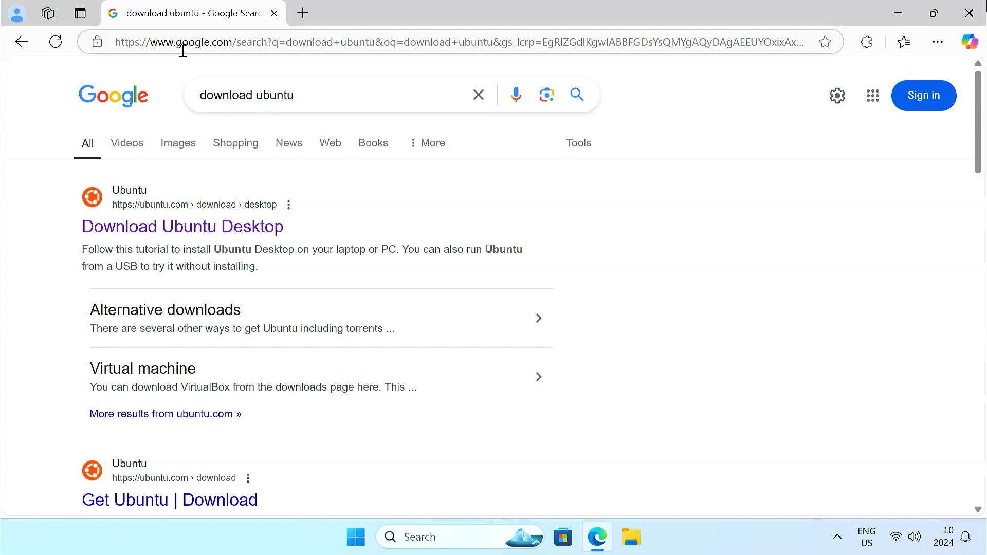
click(236, 239)
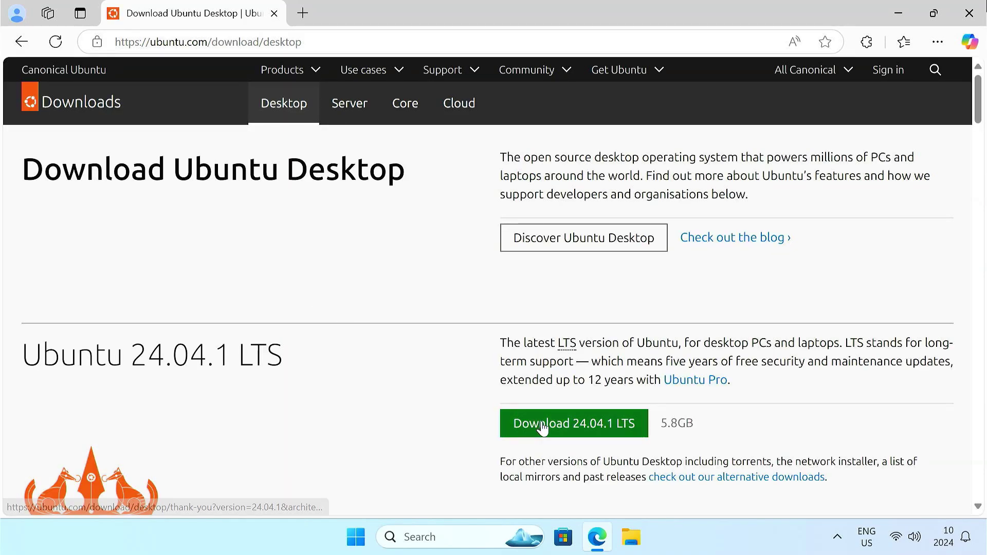
- Start the Ubuntu 24.04.1 LTS download, then cancel it in the Downloads list
click(539, 425)
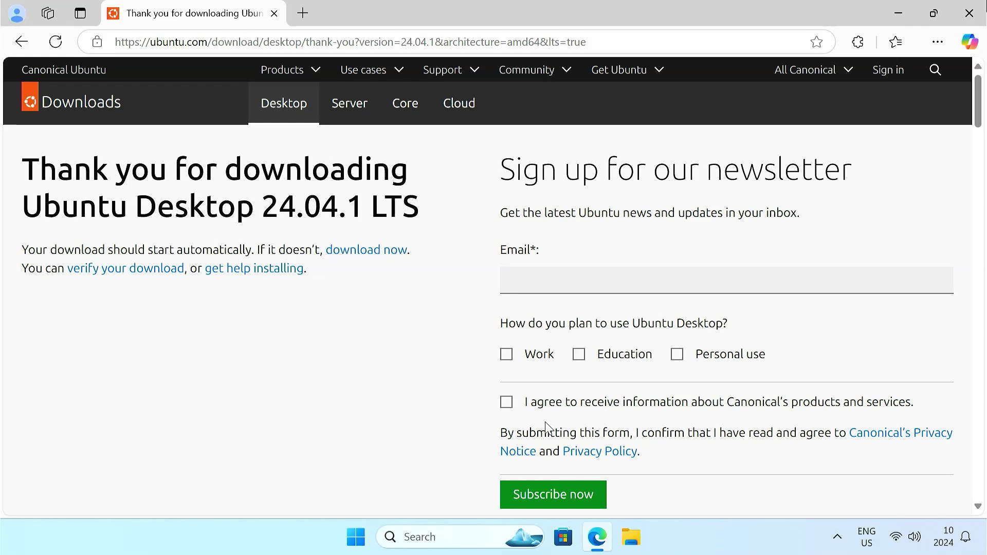
mouse_move(727, 126)
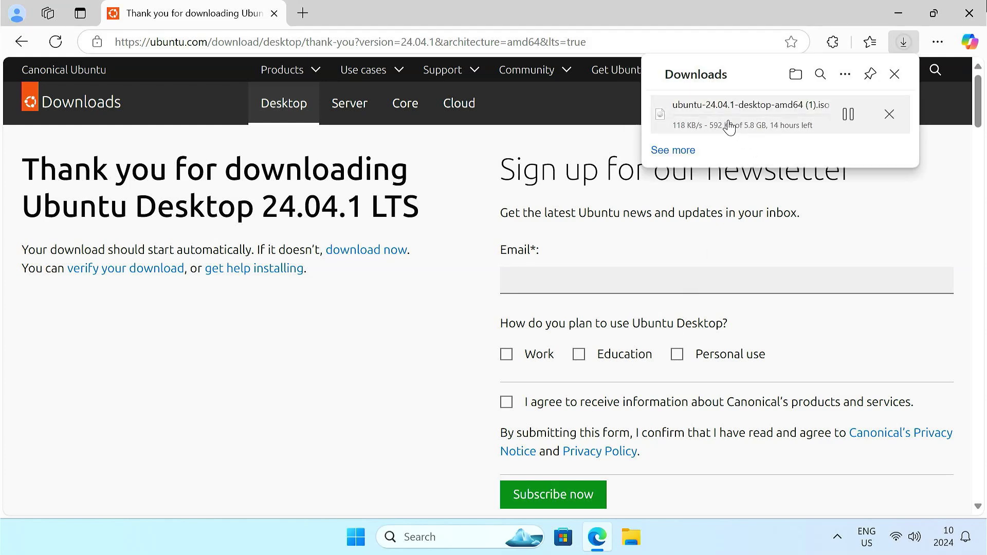
click(890, 115)
click(896, 74)
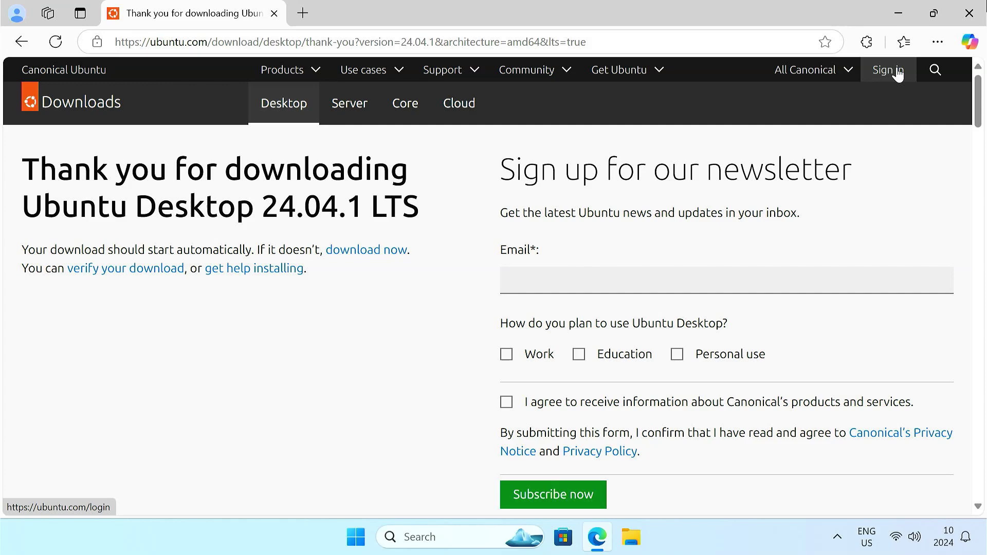
- Replace the Ubuntu tab with rufus.ie and download rufus-4.6.exe for Windows x64
click(302, 13)
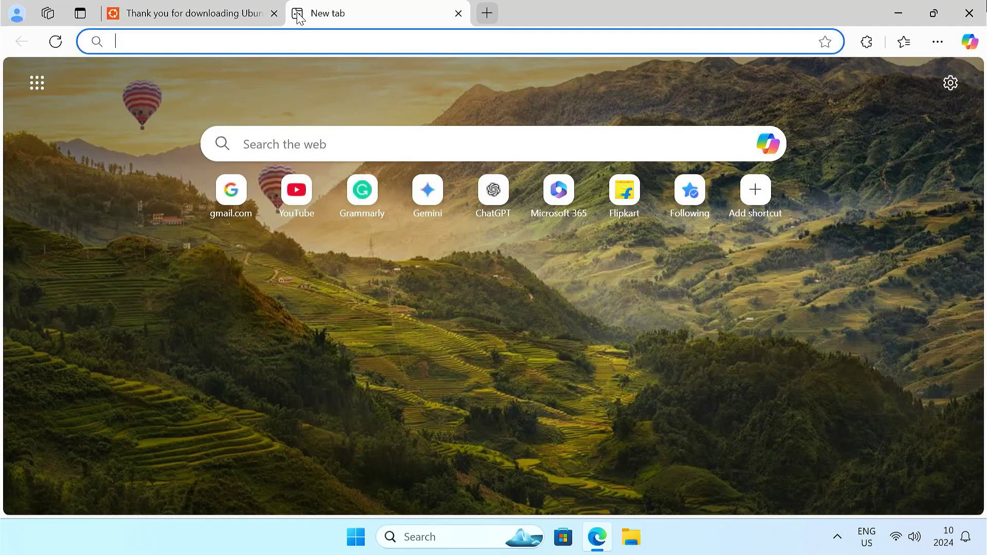
click(274, 13)
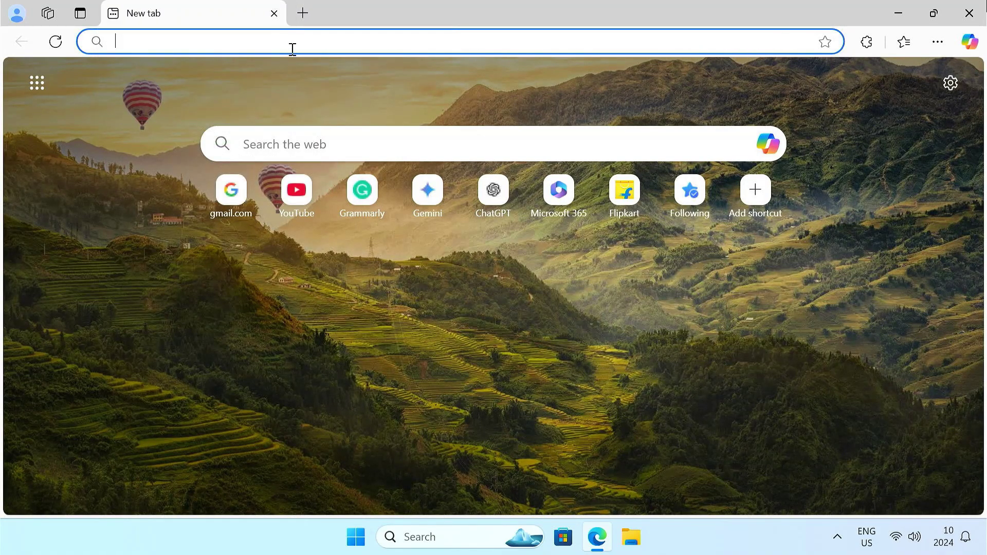
text(rufus.ie/en/)
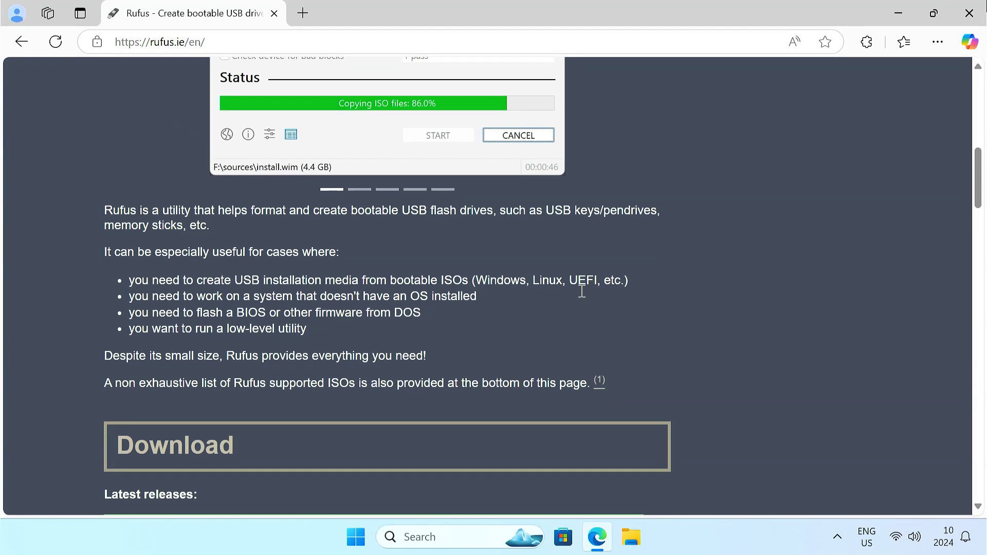
click(179, 260)
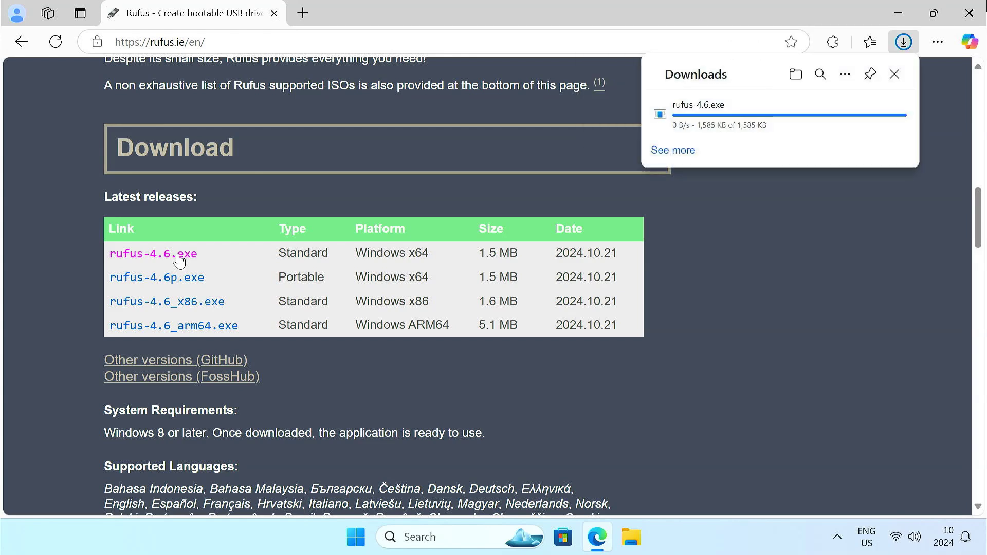
- Close Edge and run rufus-4.6 from the Downloads folder, allowing it administrator changes
click(969, 14)
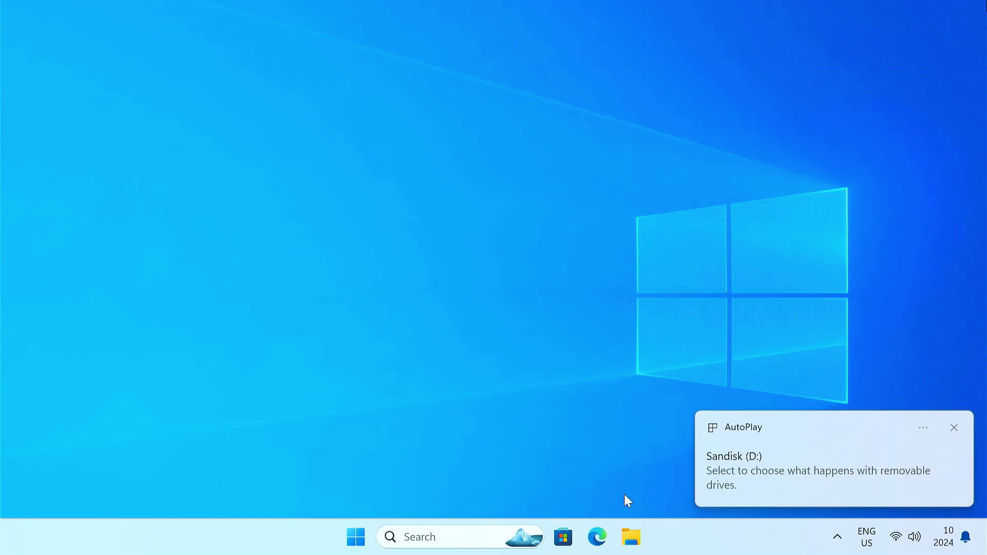
click(638, 541)
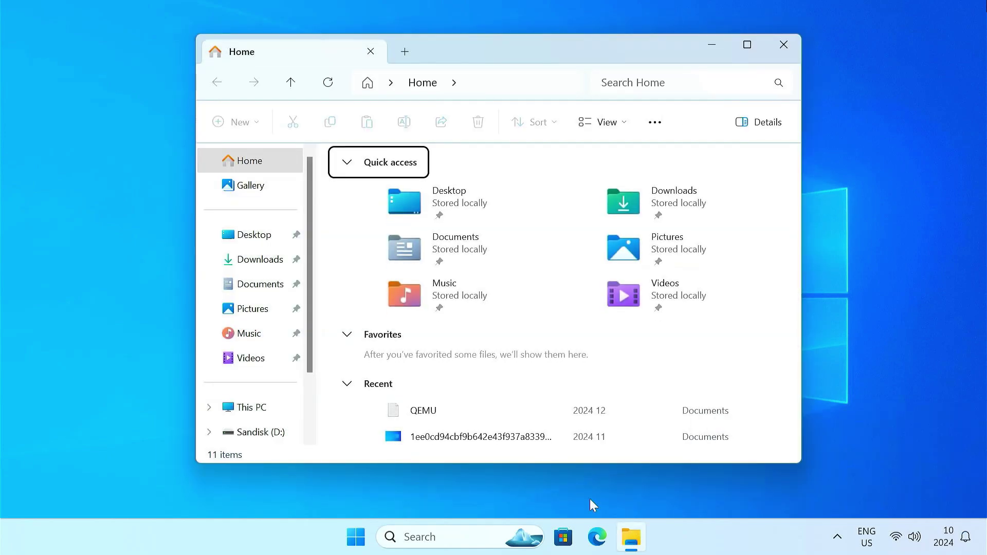
click(278, 265)
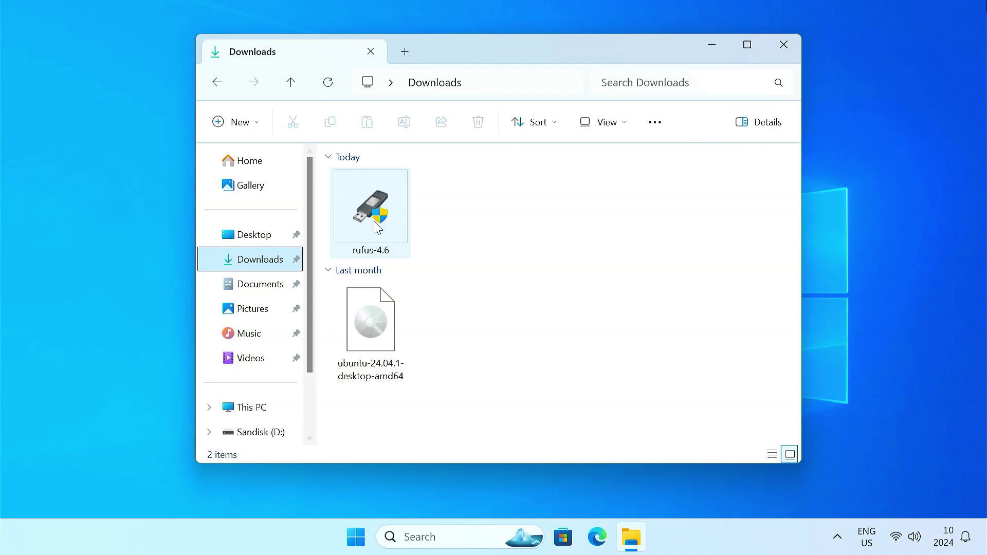
click(386, 211)
double_click(387, 211)
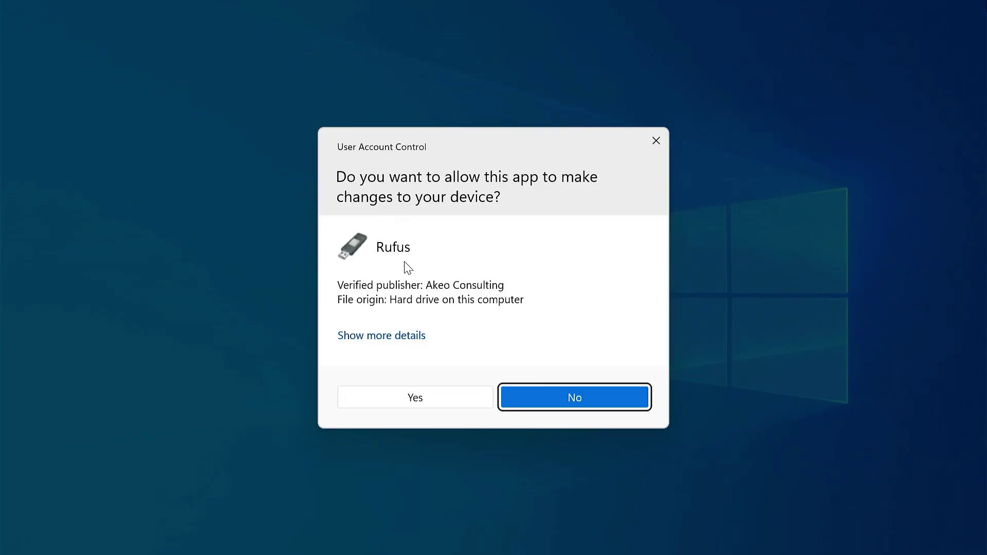
click(461, 400)
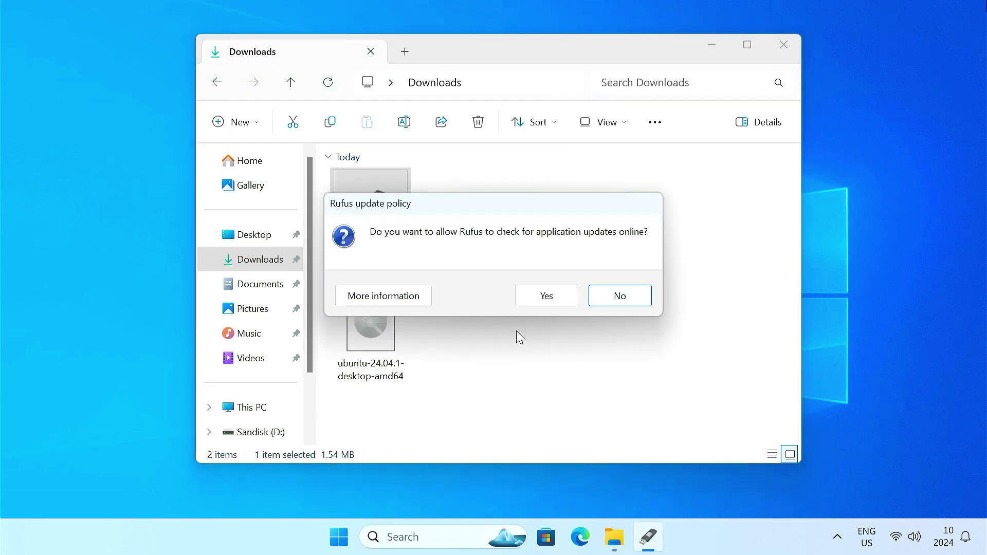
- Allow Rufus update checks and load the ubuntu-24.04.1-desktop-amd64 ISO
click(538, 296)
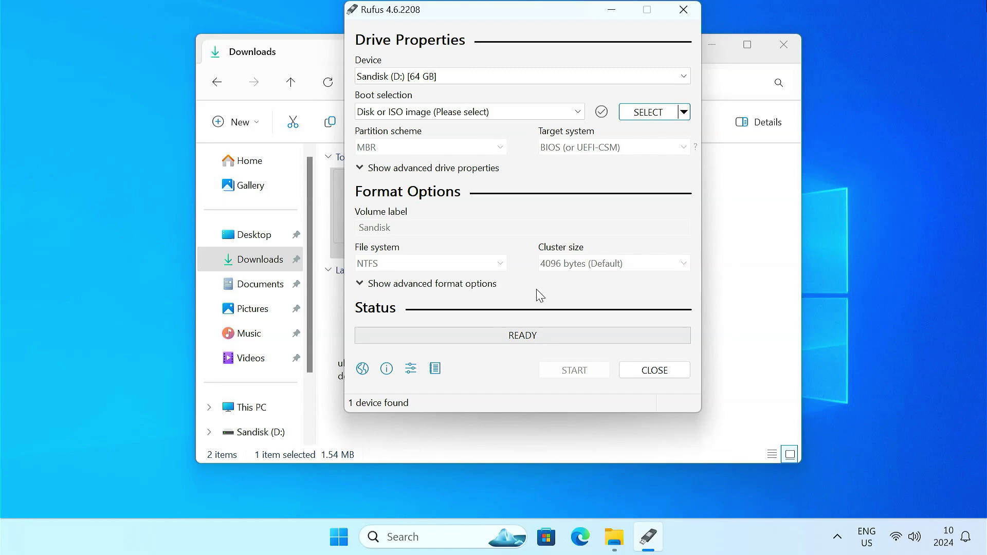
click(711, 45)
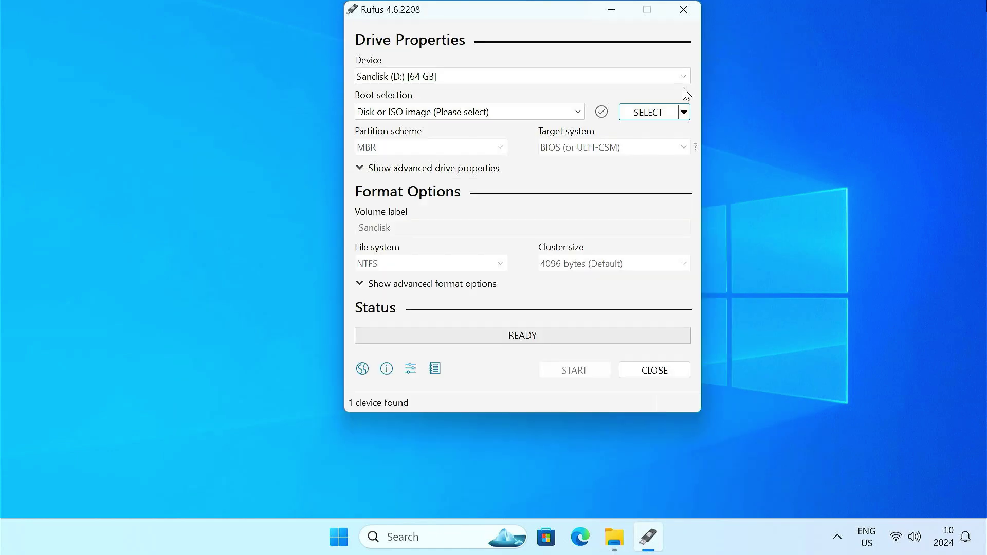
click(654, 117)
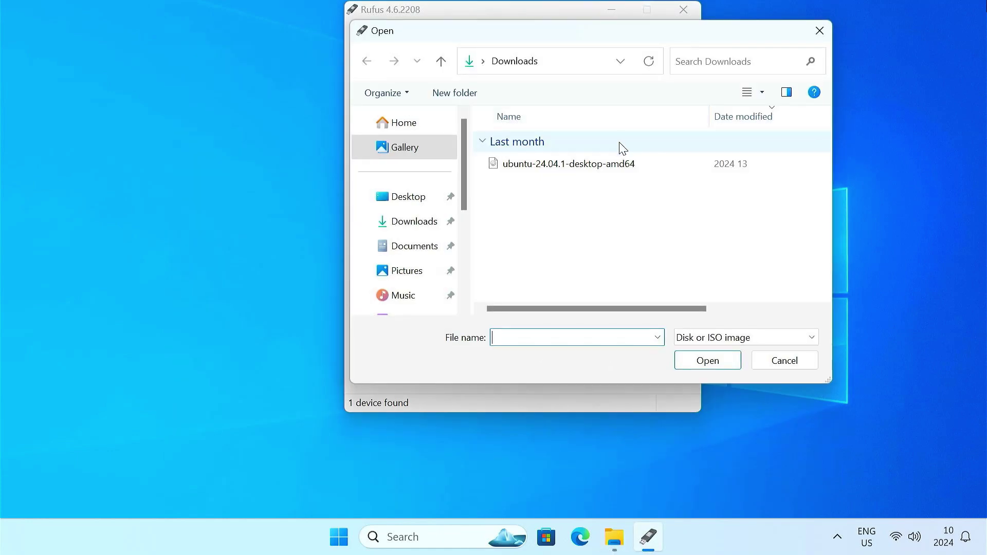
click(606, 165)
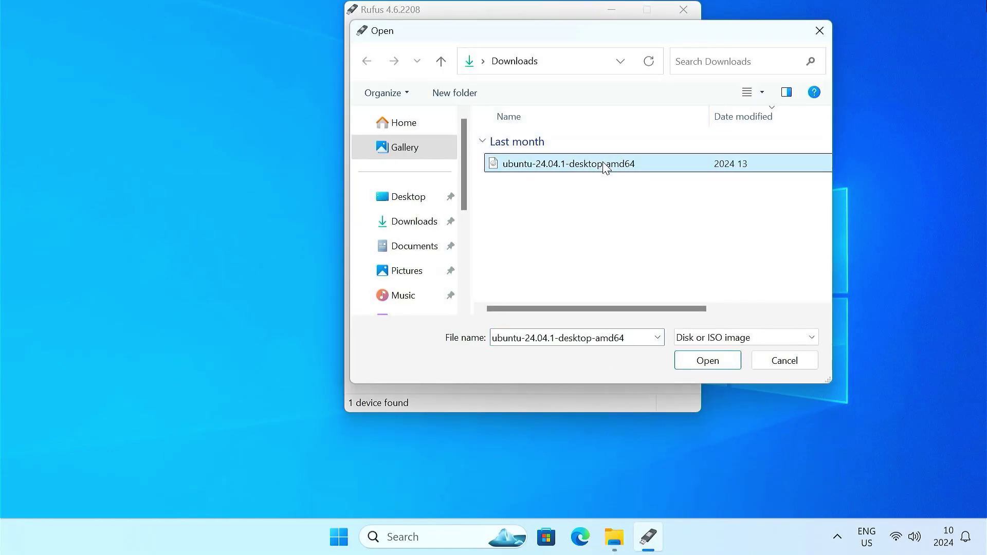
click(707, 361)
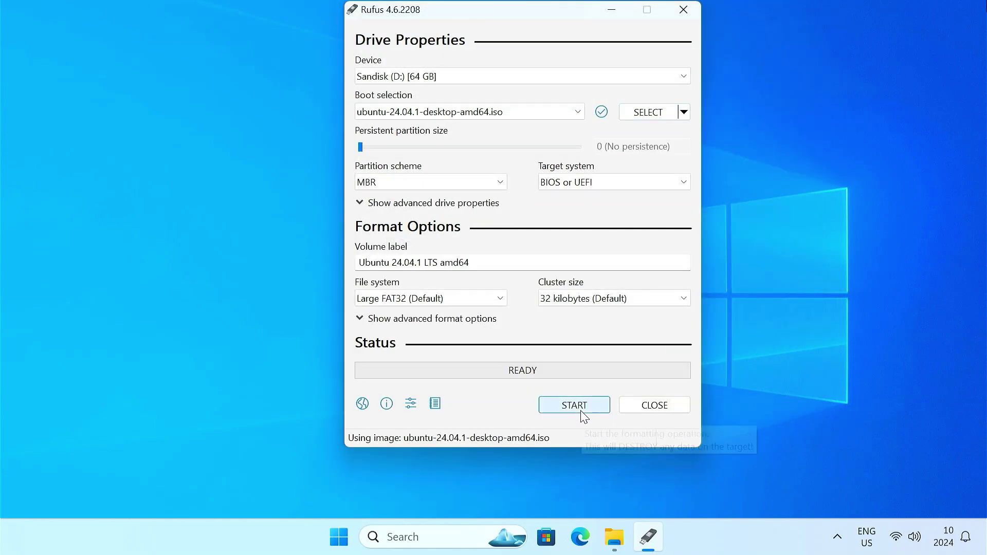
- Write the ISO to the Sandisk drive in ISOHybrid mode, accepting the data-erase warning
click(583, 411)
click(604, 348)
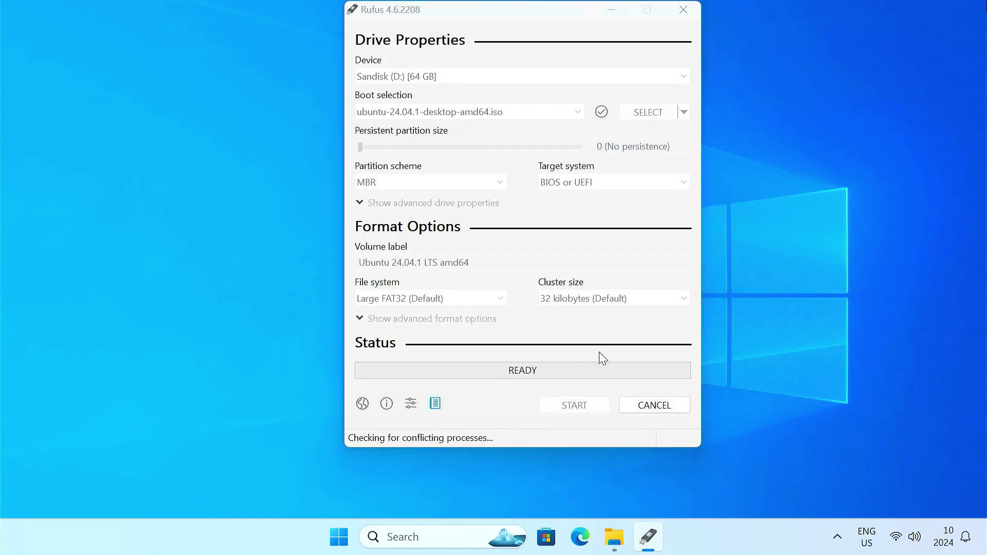
click(566, 326)
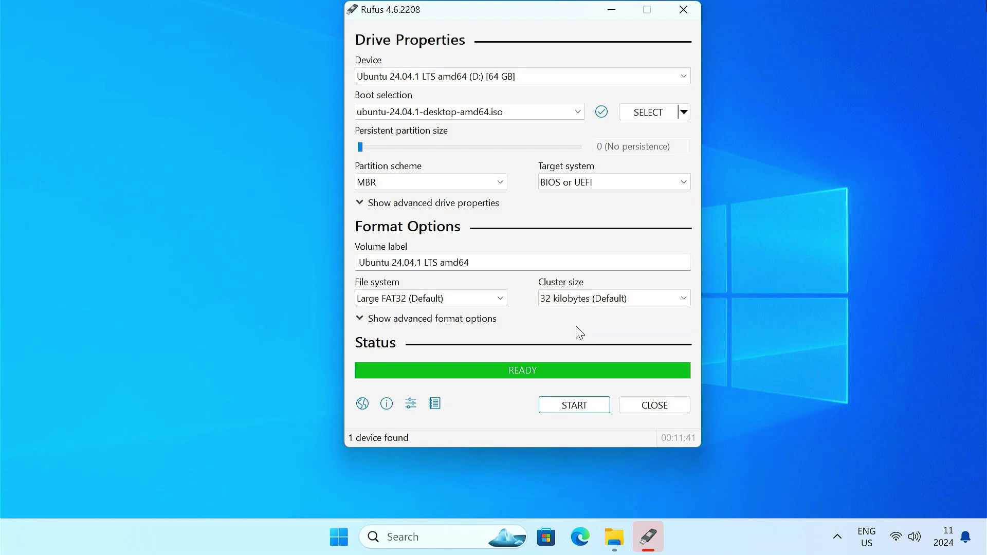
- Close Rufus and File Explorer, then restart Windows from the Start menu
click(661, 406)
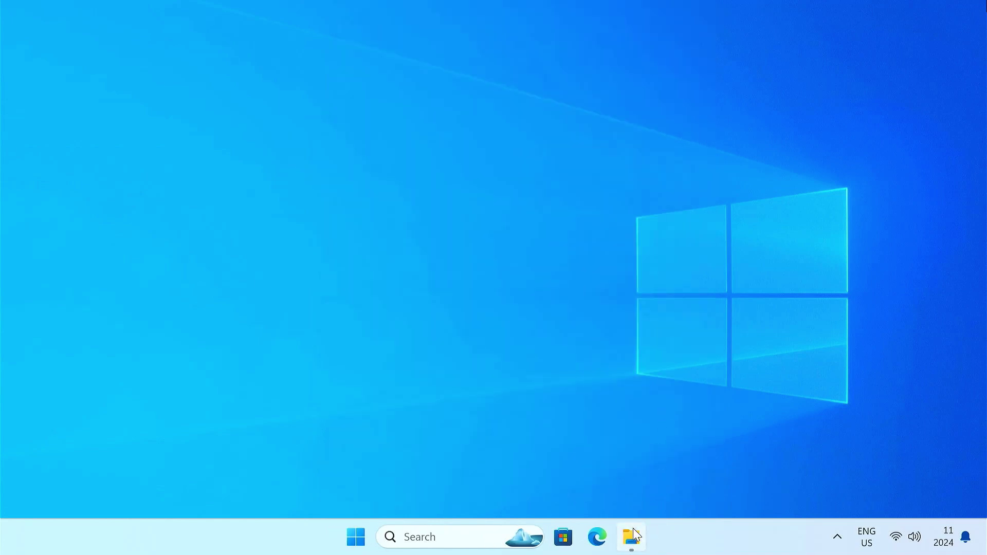
click(633, 529)
click(800, 45)
click(360, 541)
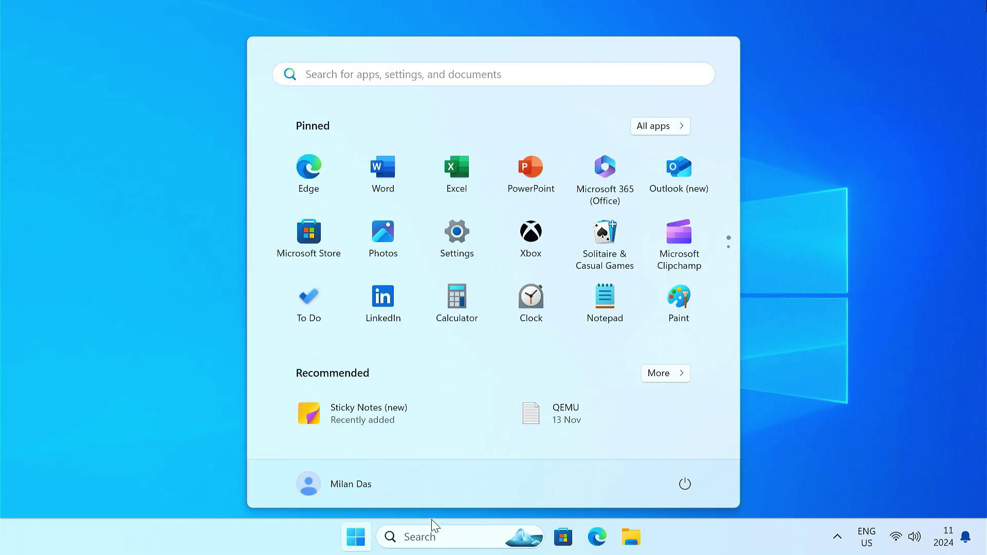
click(685, 484)
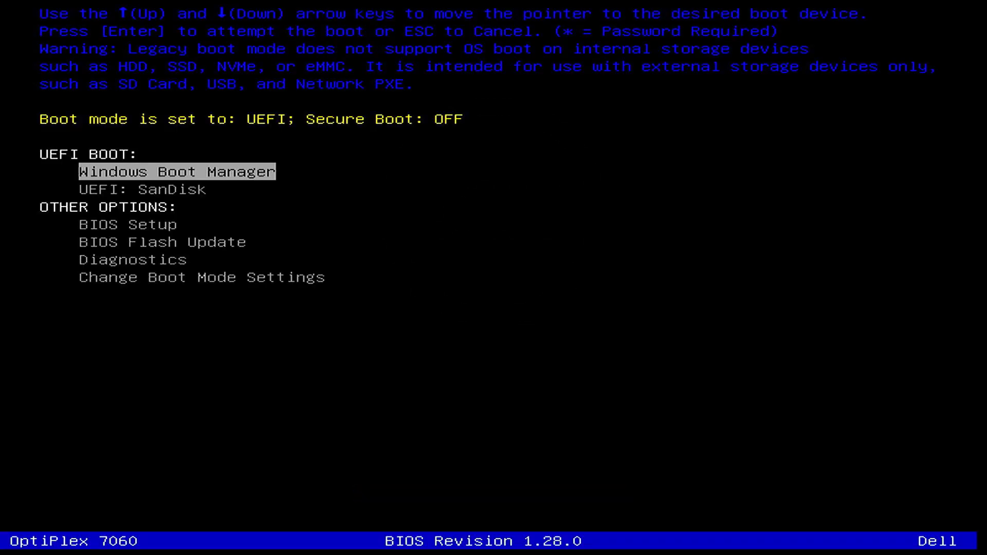
- Boot from the UEFI: SanDisk entry in the Dell boot menu
key(Down)
key(Return)
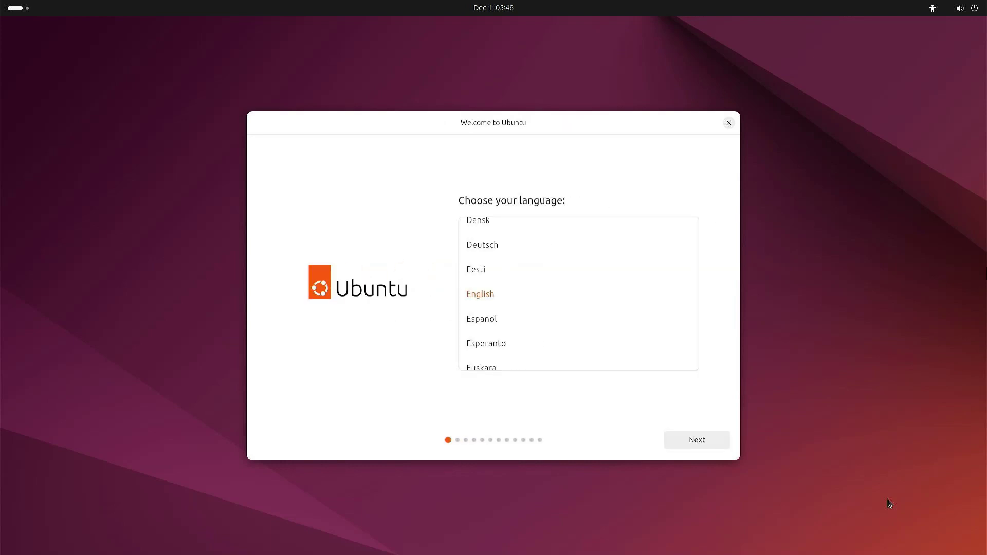
- Keep the default language, accessibility settings and English (US) keyboard layout
click(696, 447)
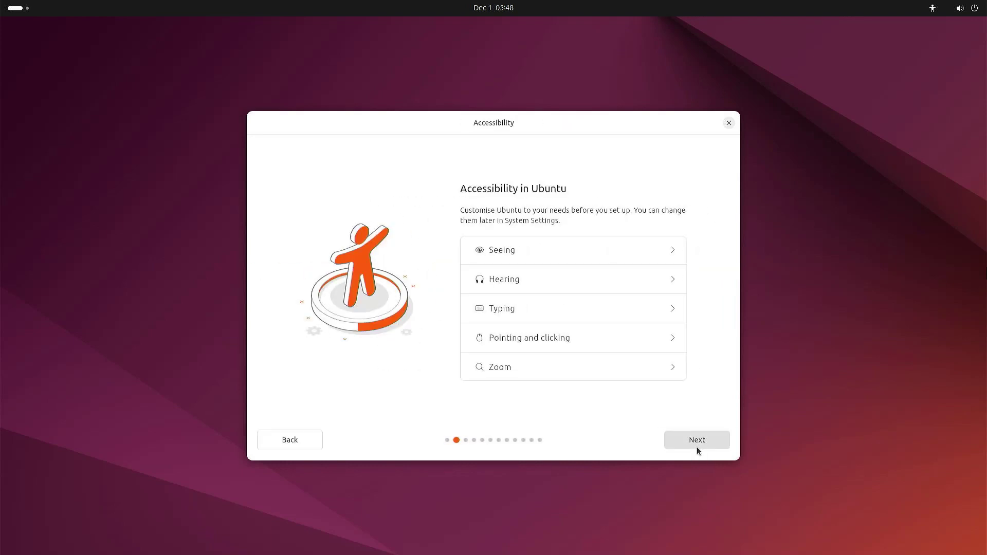
click(697, 446)
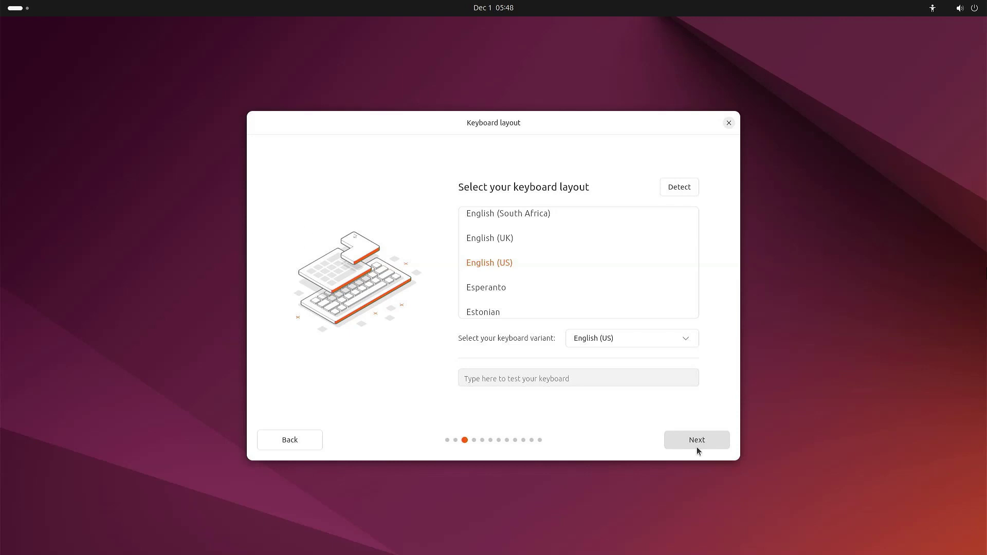
click(698, 447)
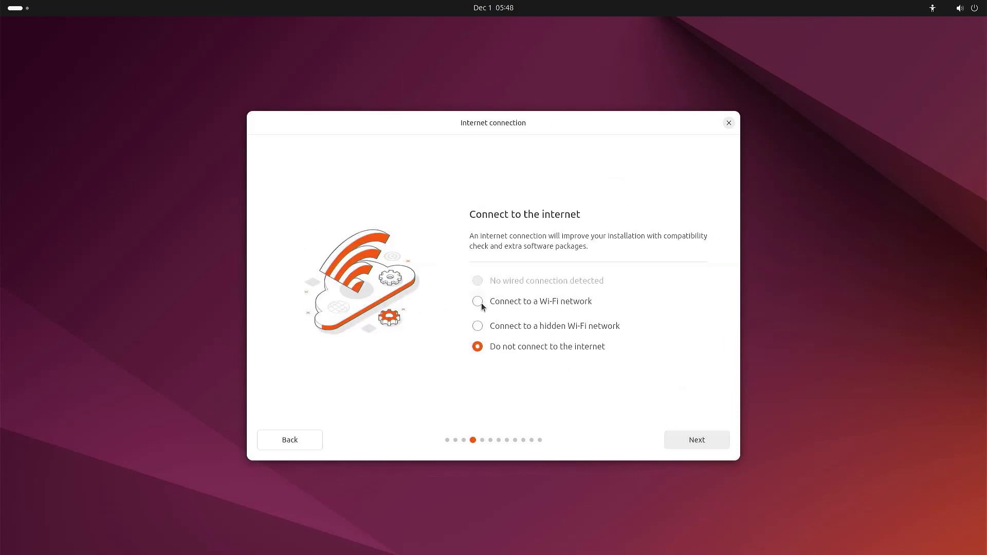
- Connect to the TP-Link_1084 Wi-Fi network with its password and continue
click(482, 305)
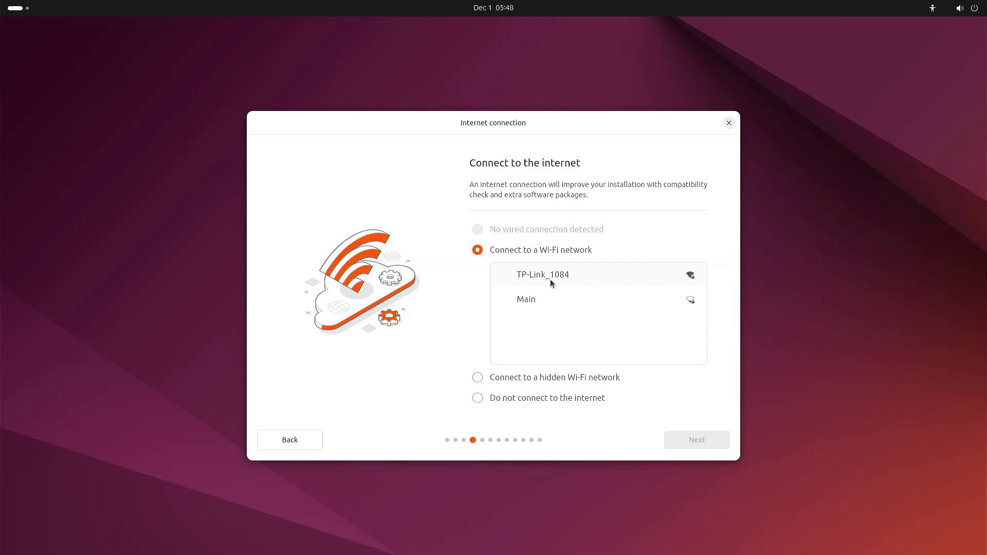
click(550, 280)
click(702, 443)
text(***********)
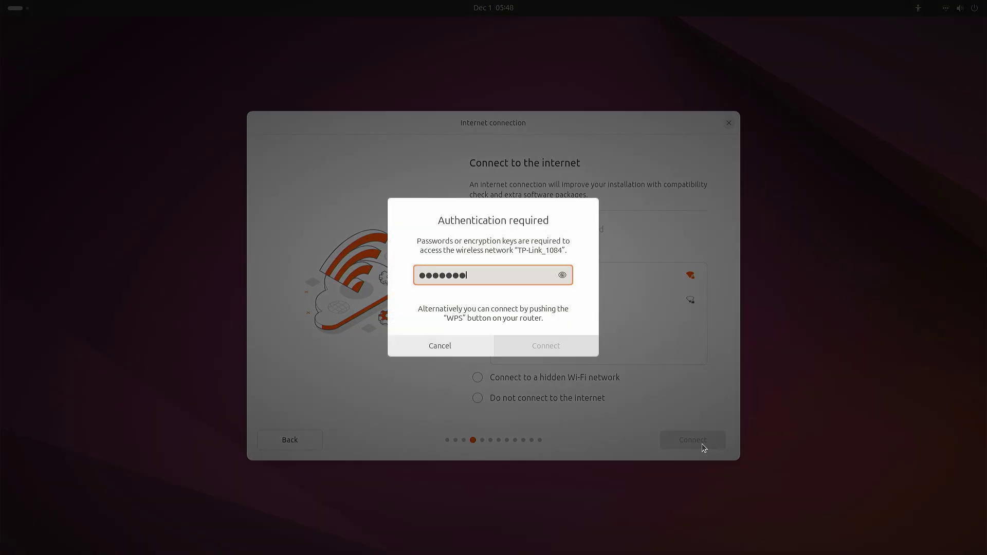
click(546, 350)
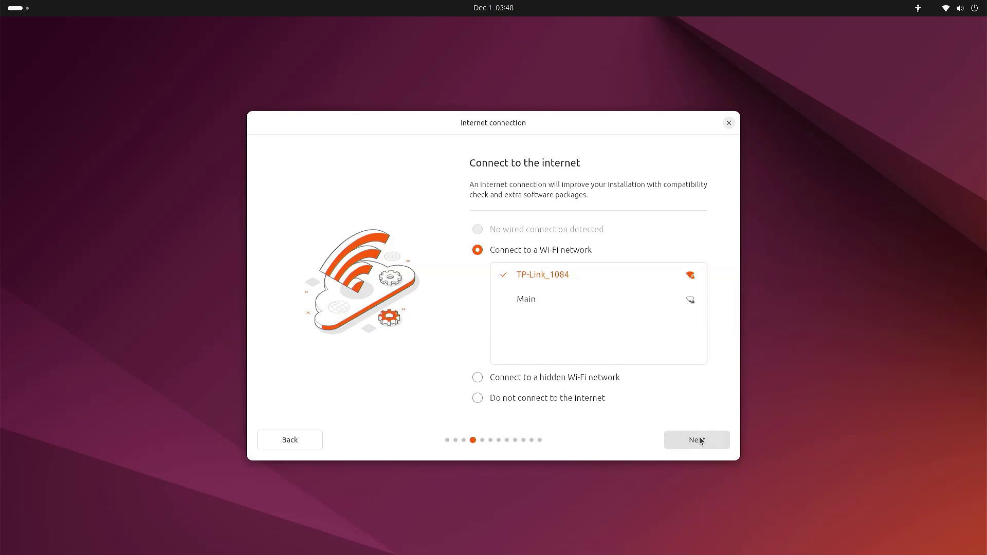
click(700, 441)
- Choose Install Ubuntu with interactive installation and the default application selection
click(701, 441)
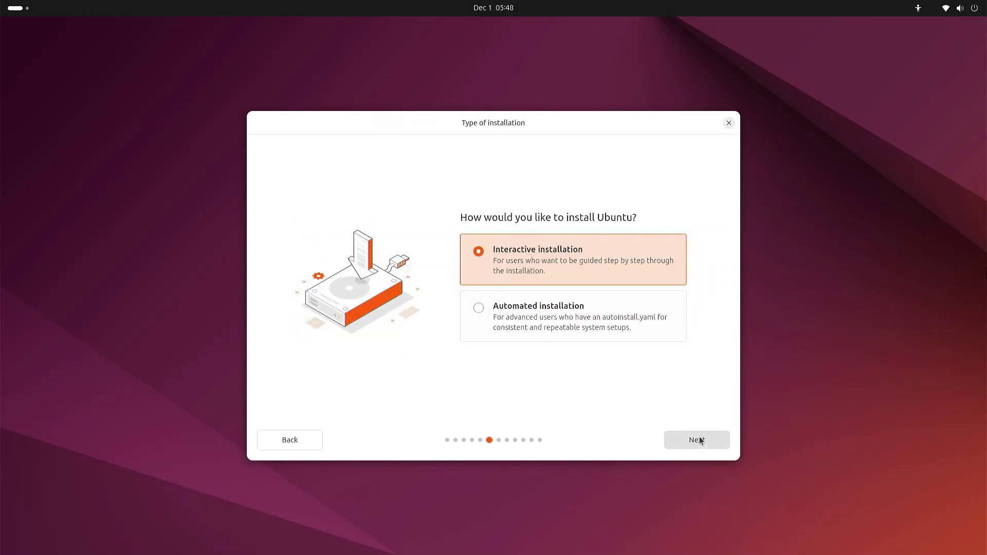
click(700, 441)
click(701, 441)
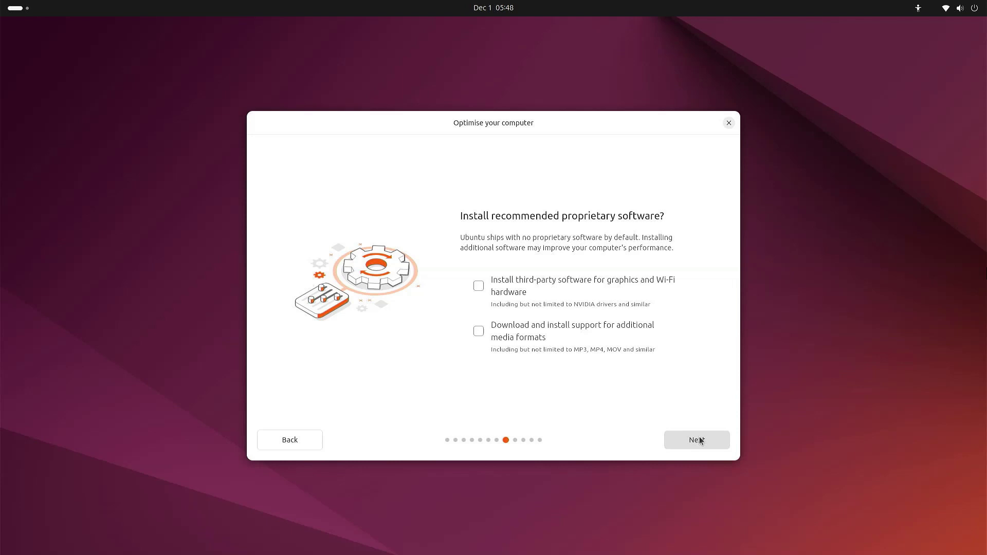
- Enable third-party drivers and extra media formats, then choose Erase disk and install Ubuntu
click(478, 287)
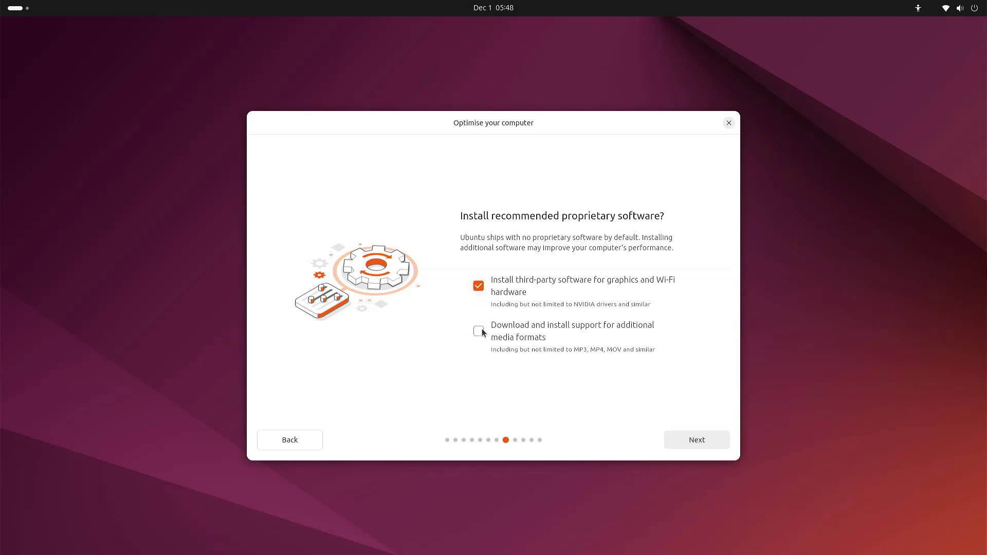
click(481, 335)
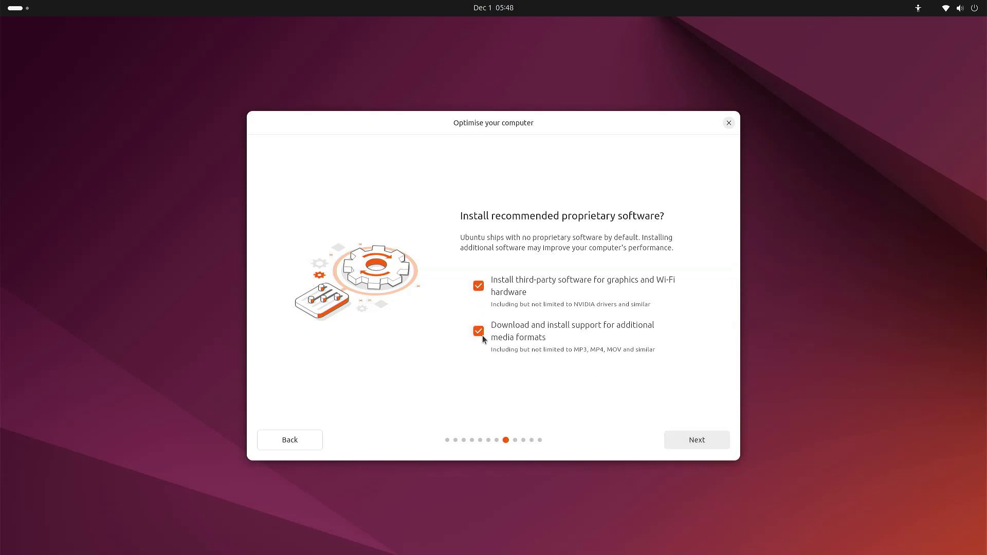
click(679, 442)
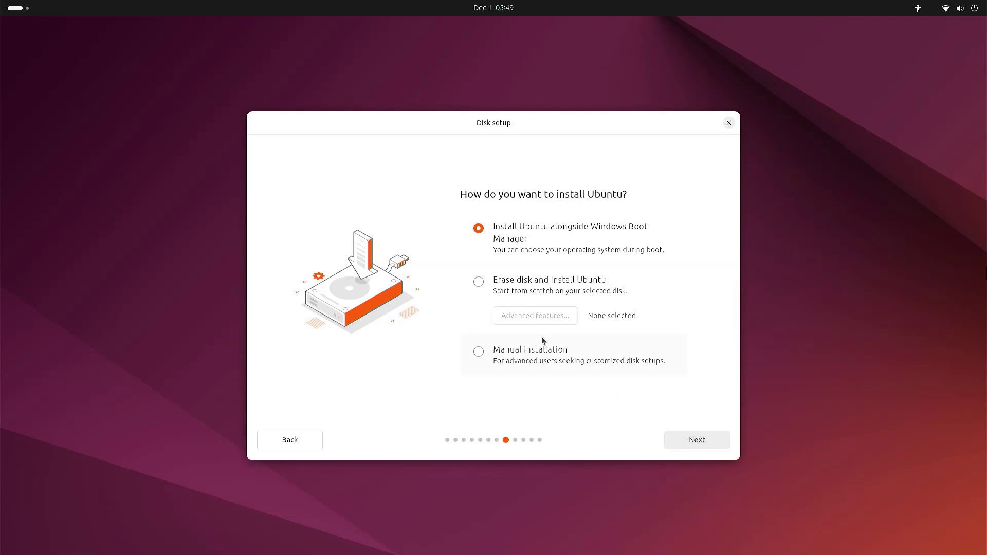
click(479, 285)
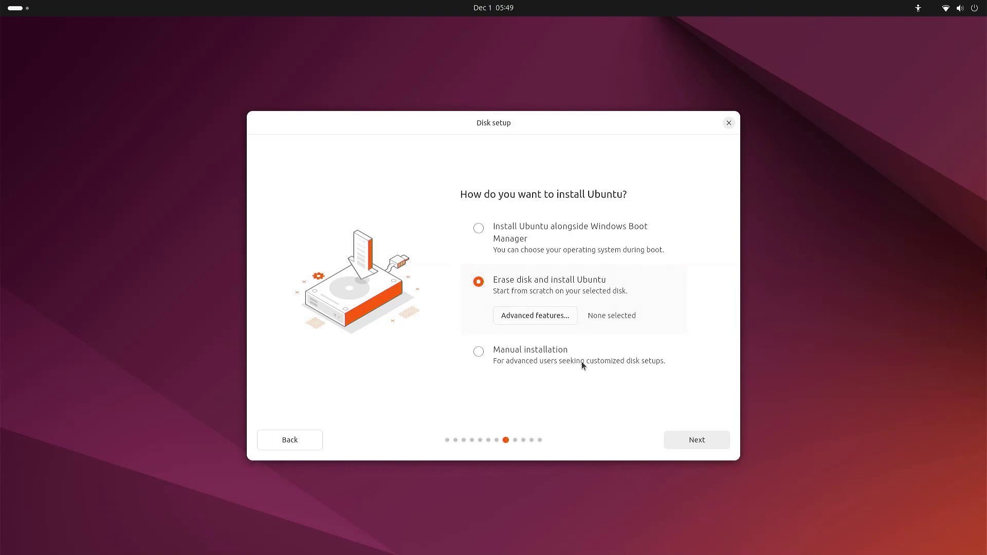
- Confirm the erase-disk choice and create the user account with your name and a matching password
click(699, 440)
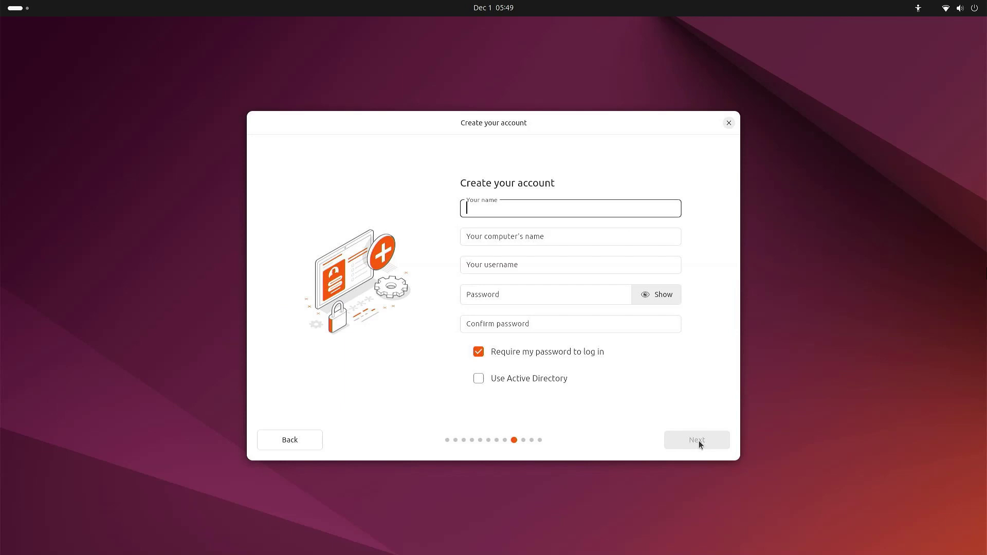
text(Milan)
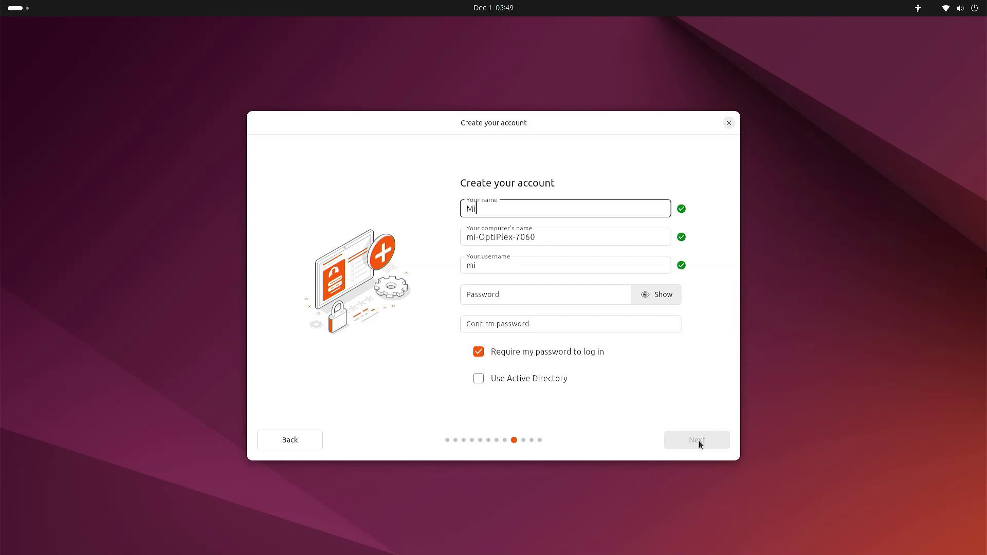
click(552, 294)
text(********)
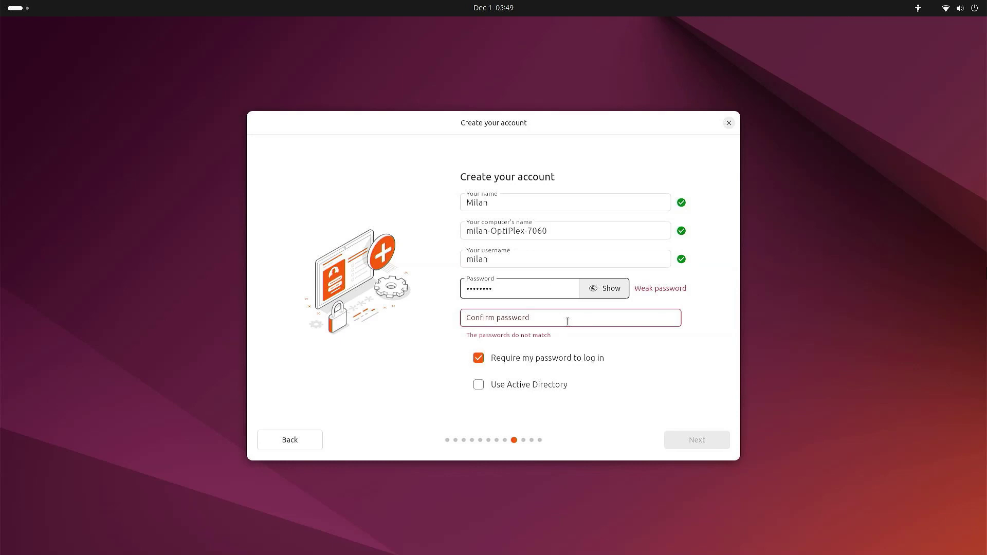
click(567, 322)
text(********)
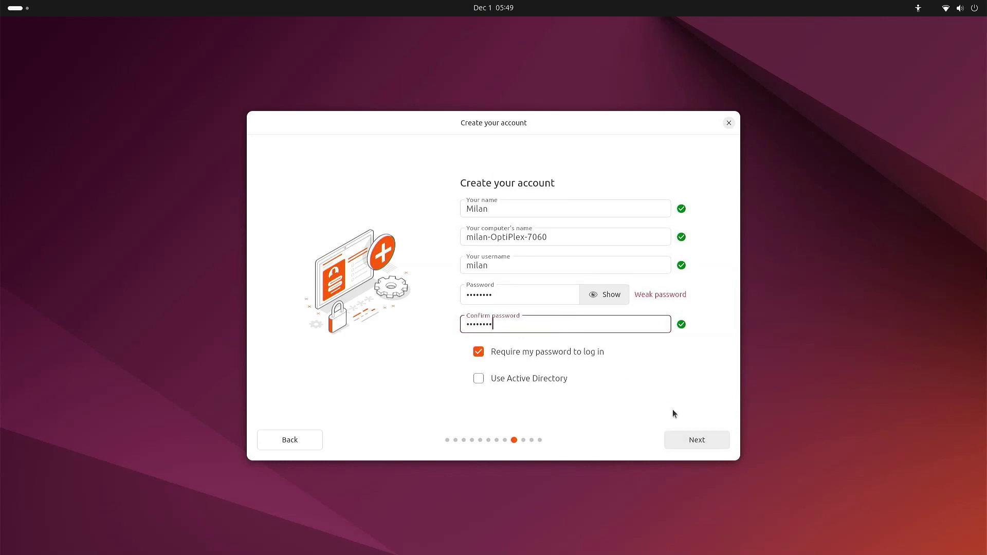
click(709, 446)
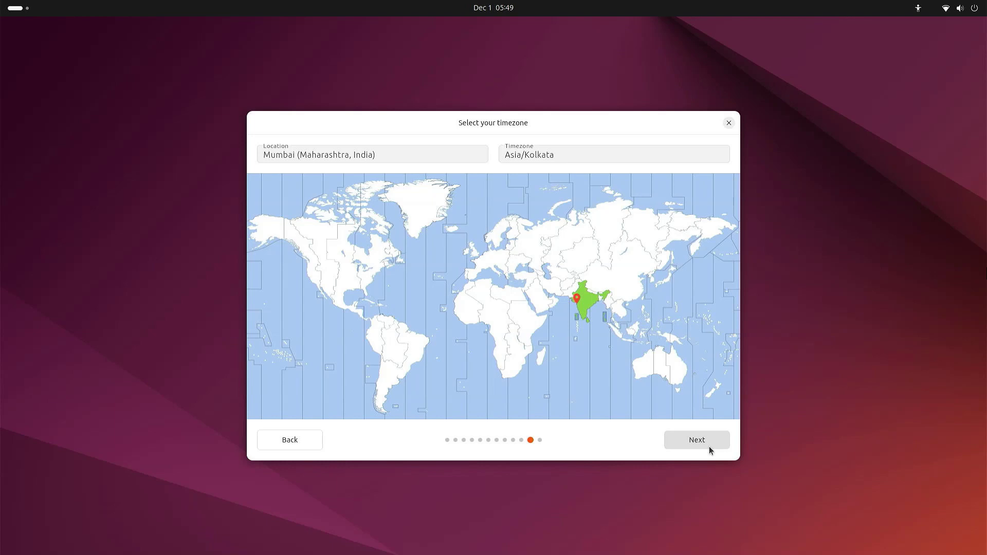
- Accept the Mumbai timezone and install Ubuntu 24.04.1 onto nvme0n1, restarting to the login screen
click(709, 446)
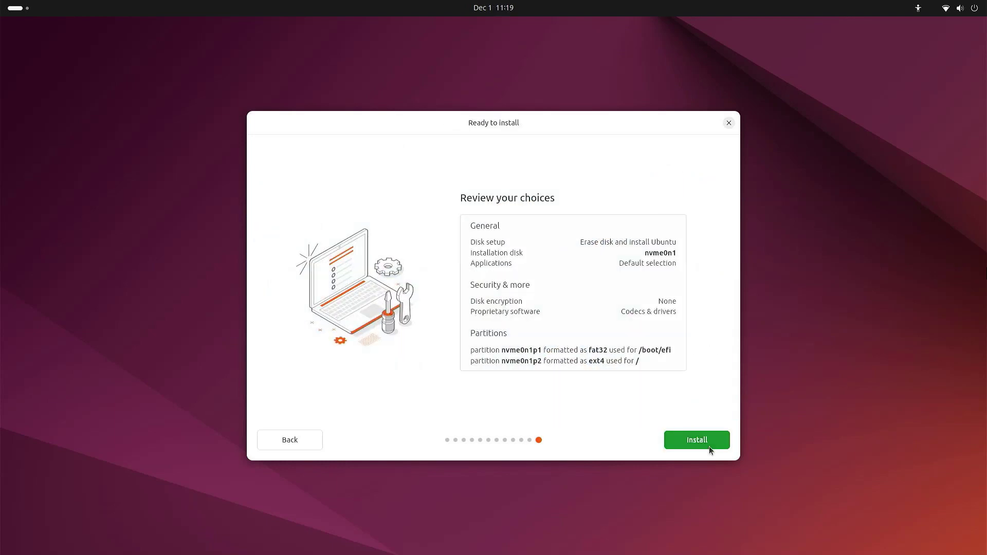
click(708, 447)
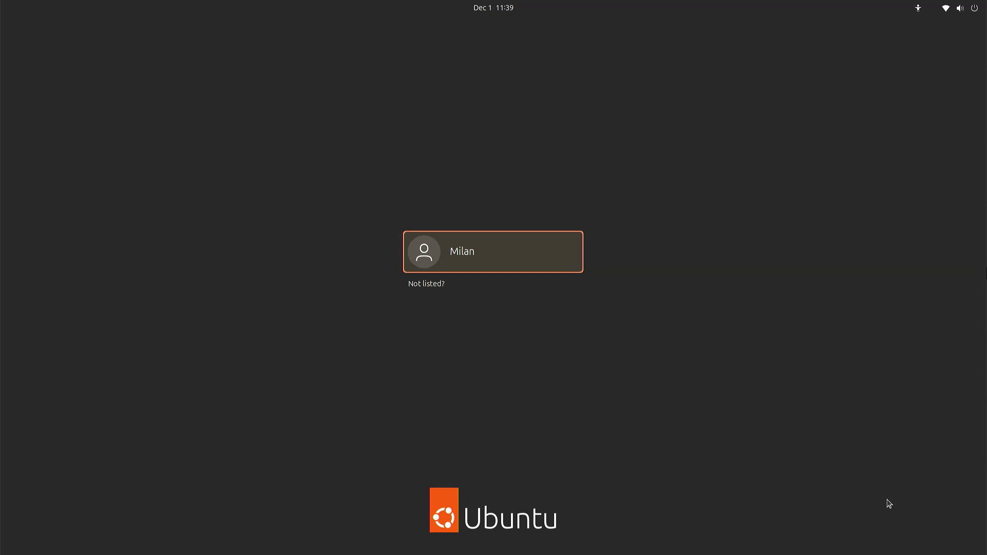
- Sign in as the new user and pass the welcome, Ubuntu Pro and data-sharing pages
click(516, 264)
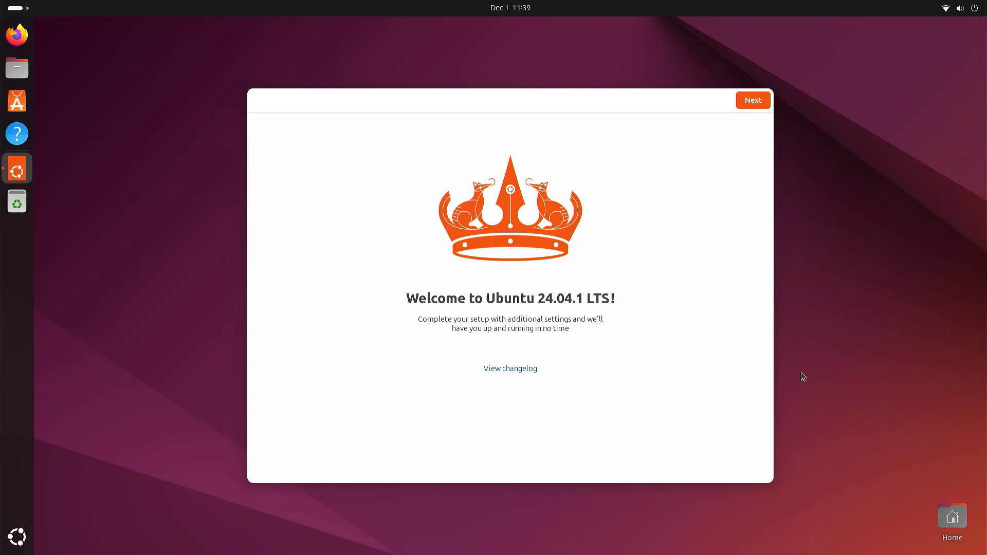
click(751, 101)
click(751, 101)
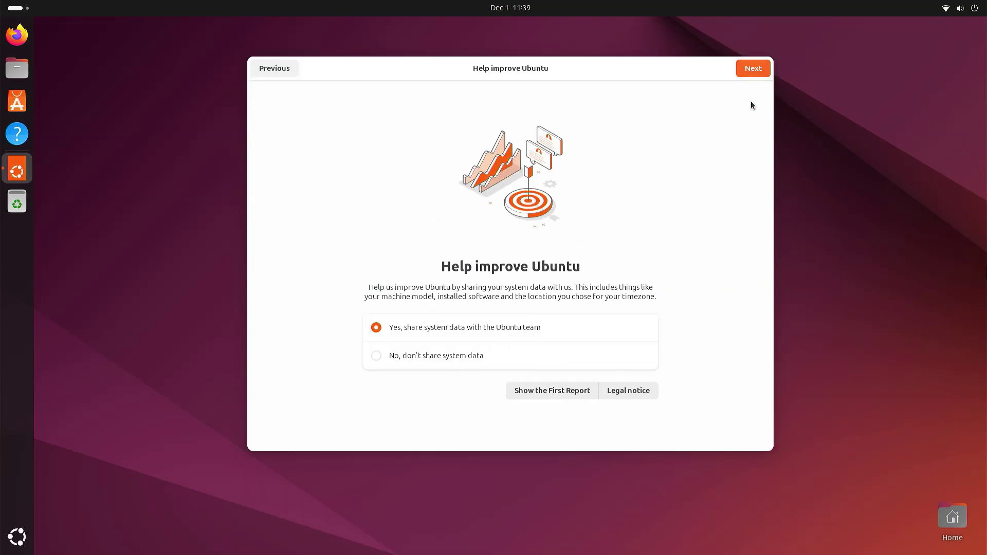
click(752, 74)
click(752, 73)
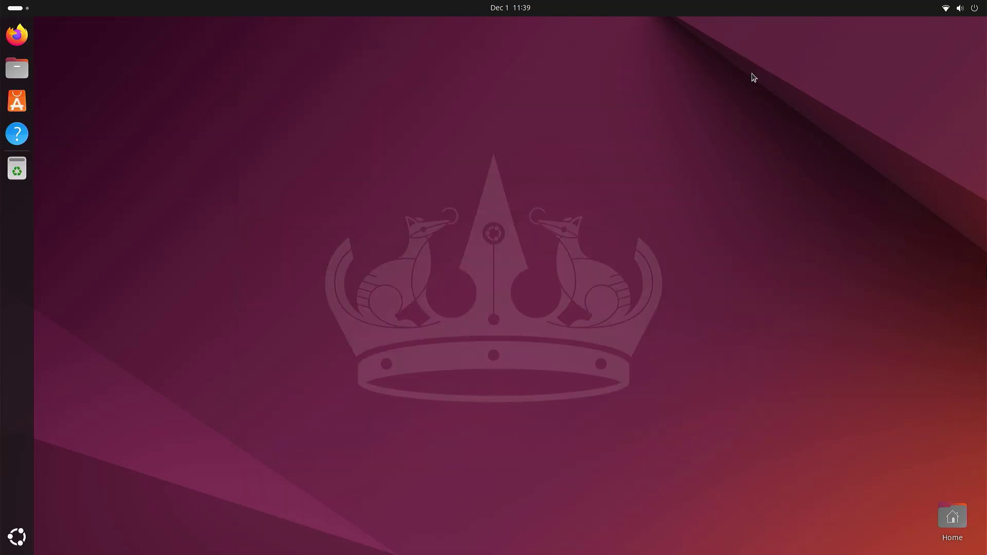
- Take a quick look at the application overview and the home folder, closing each
click(15, 539)
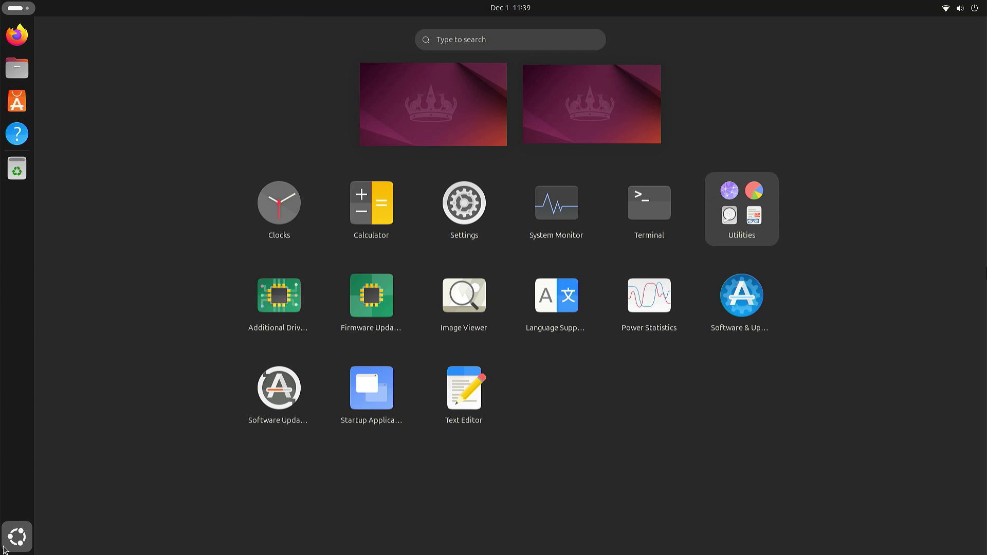
click(4, 550)
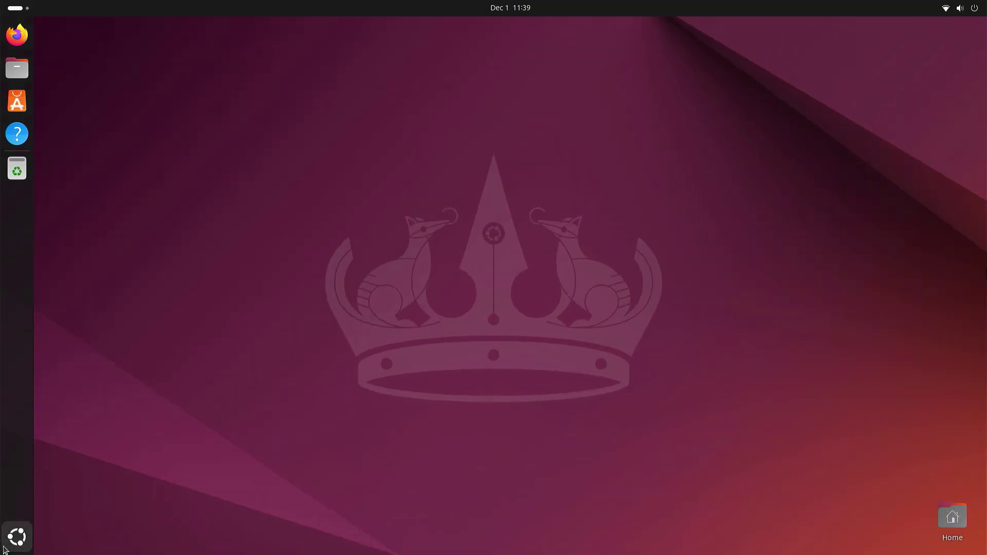
click(25, 75)
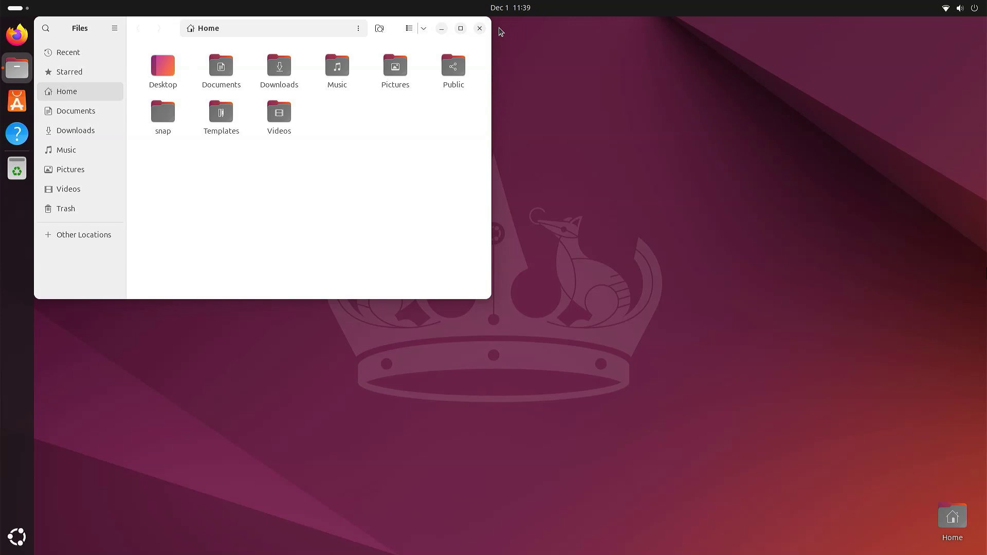
click(479, 29)
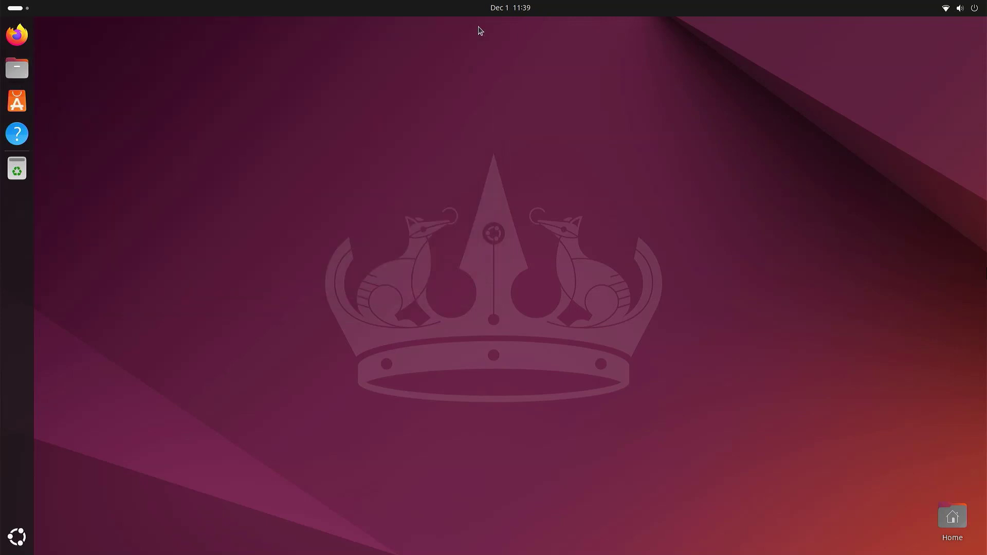
- Check the Wi-Fi settings, then bring up the Suspend, Restart and Power Off choices
click(974, 10)
click(823, 40)
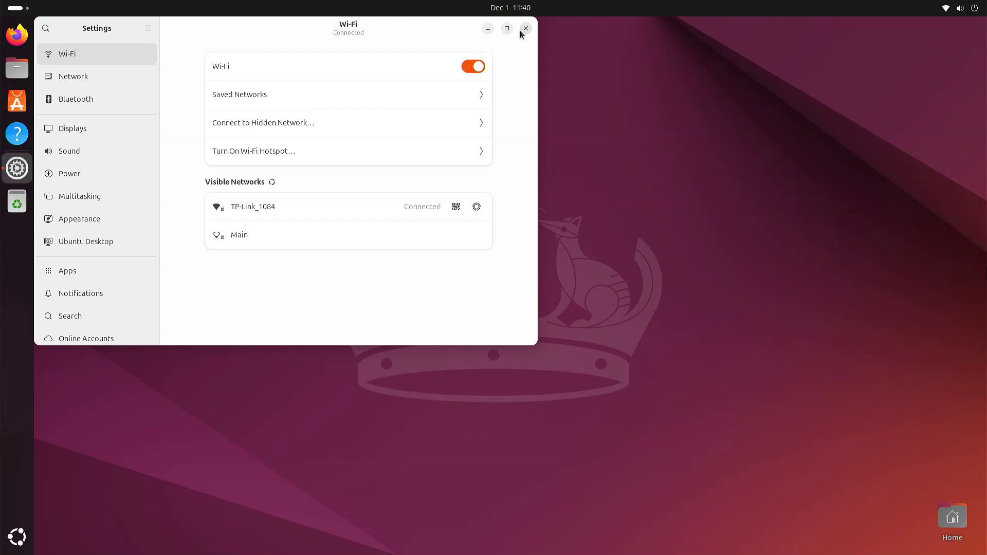
click(524, 30)
click(961, 9)
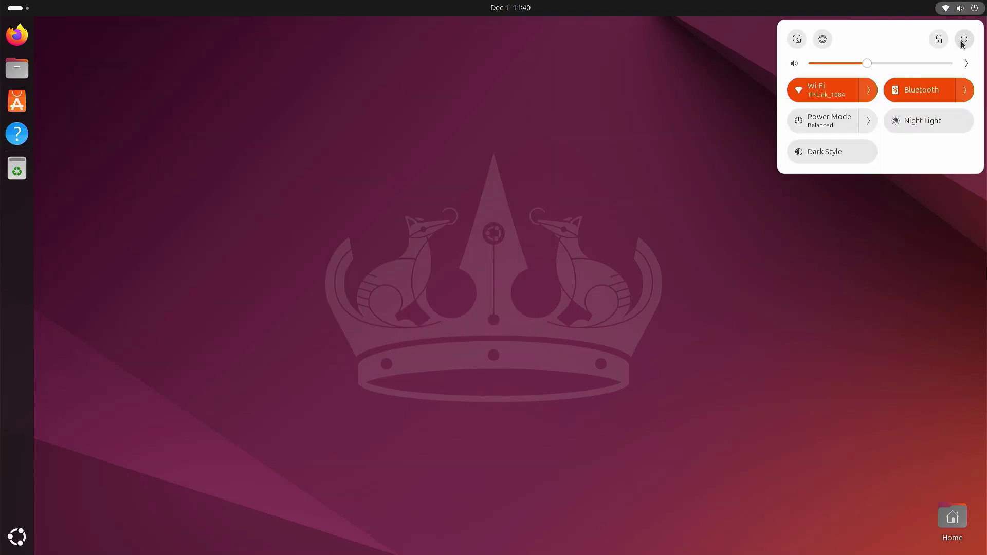
click(963, 41)
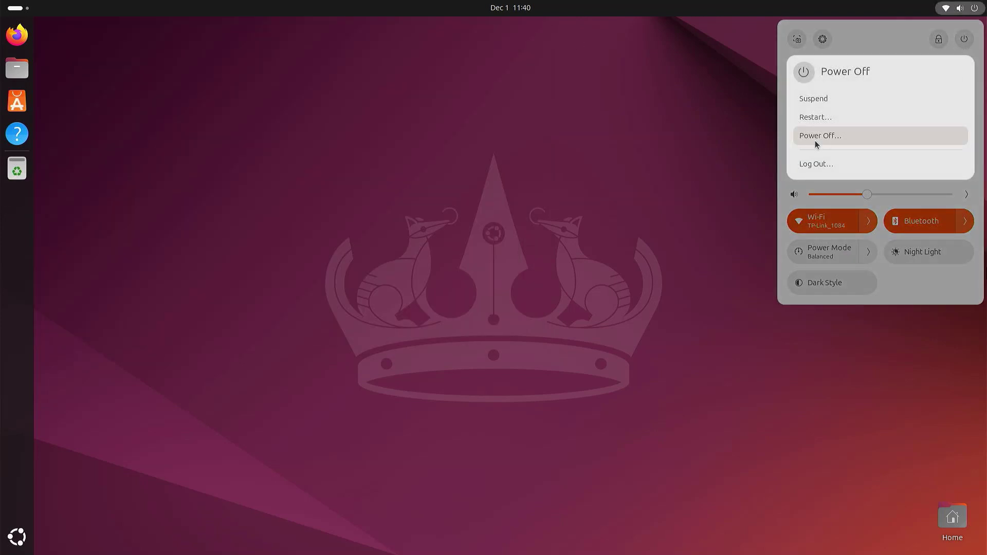